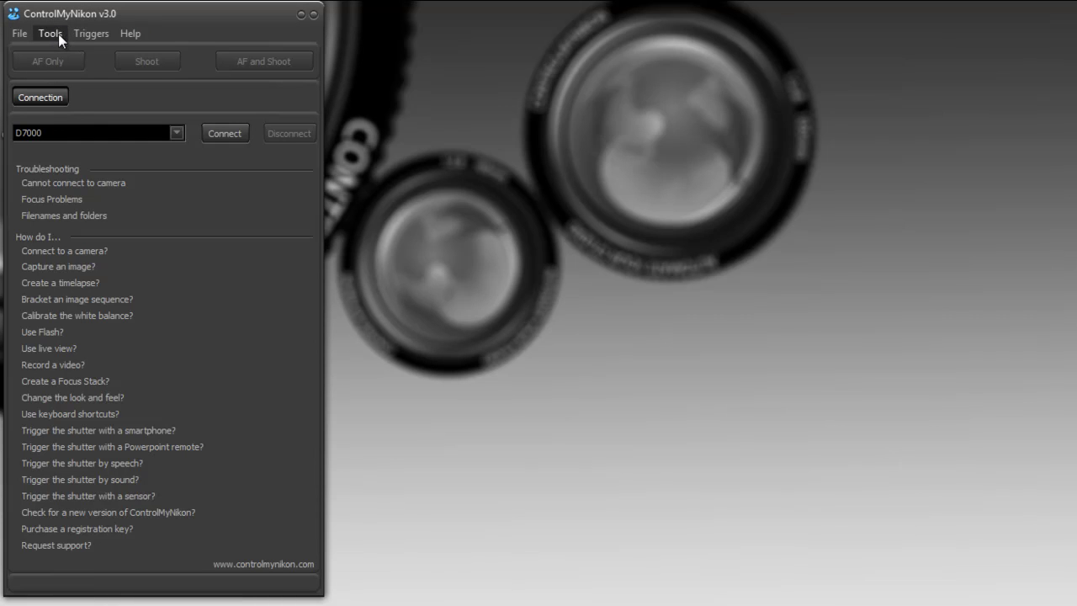
# Step: Open Triggers > Keyboard Shortcuts to view the AF Only, Shoot and AF and Shoot key mappings
pyautogui.click(88, 34)
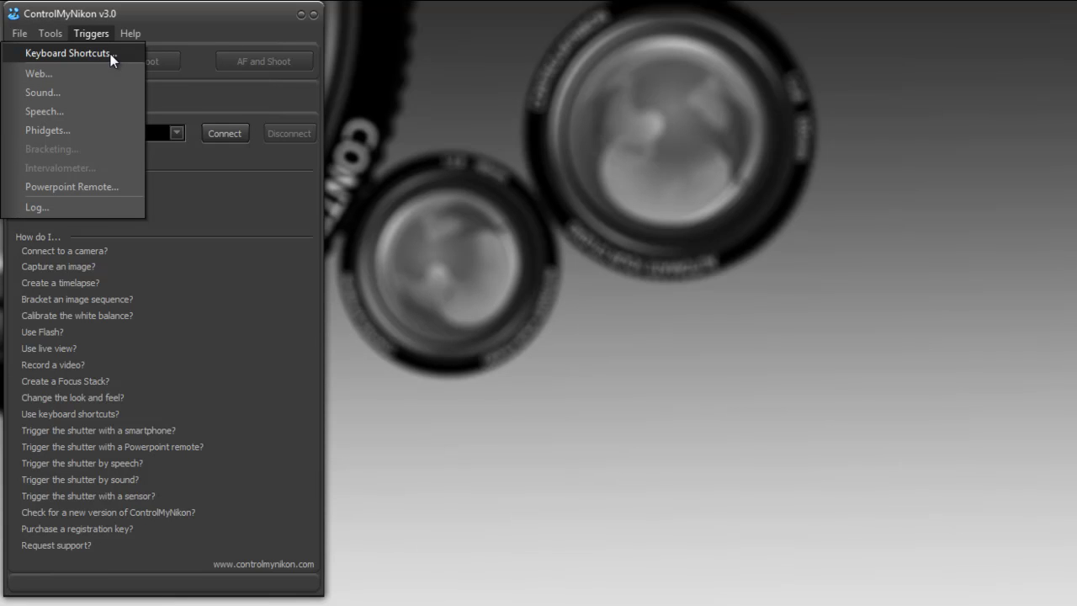
pyautogui.click(110, 54)
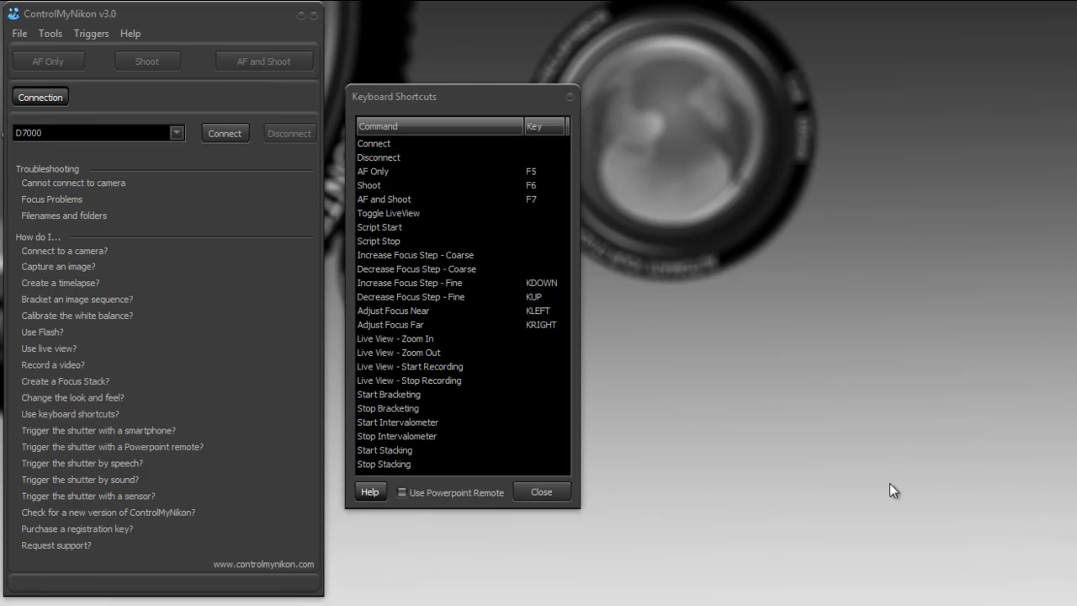
# Step: Assign the C key to the Connect command and the D key to Disconnect
pyautogui.click(394, 148)
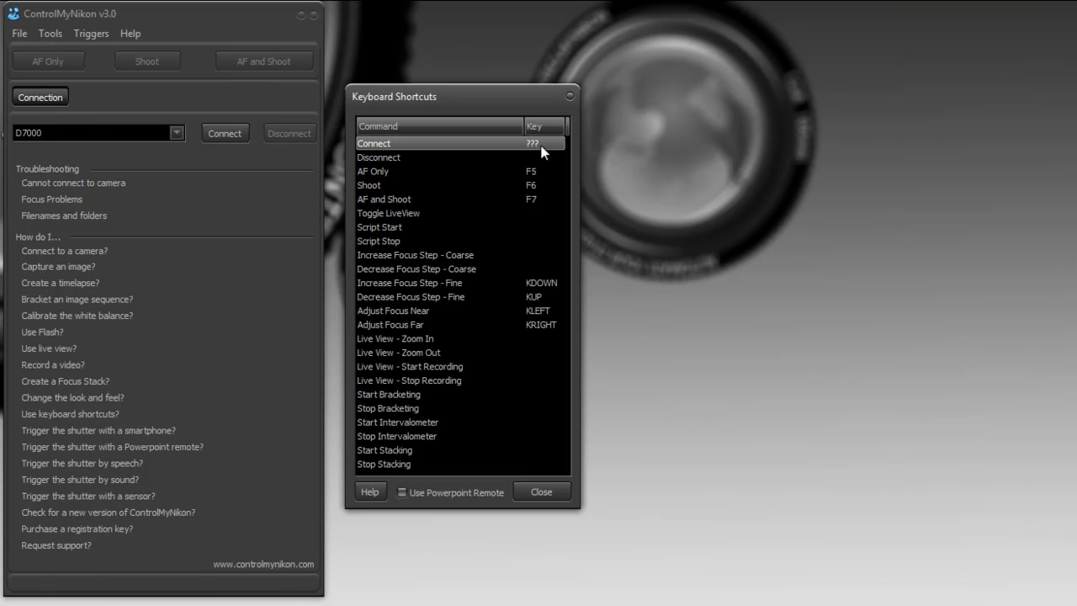
pyautogui.press('c')
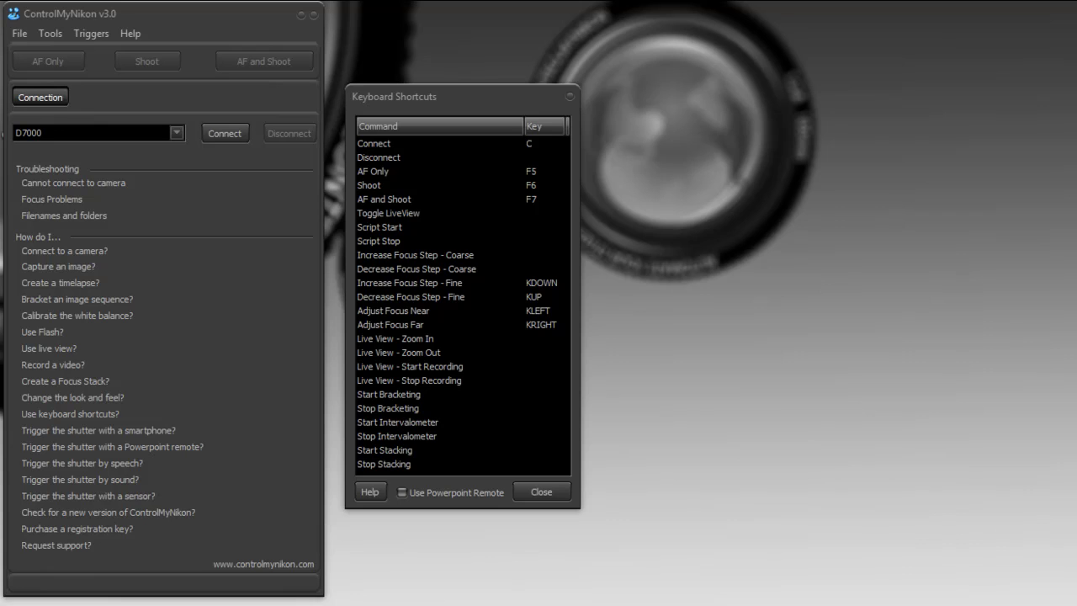
pyautogui.click(506, 157)
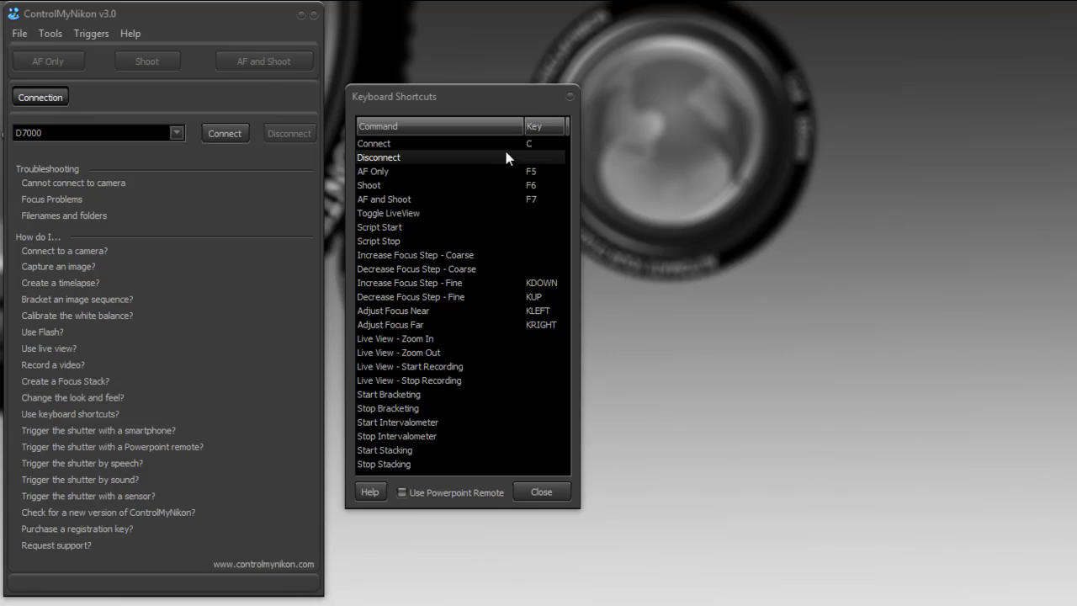
pyautogui.click(385, 159)
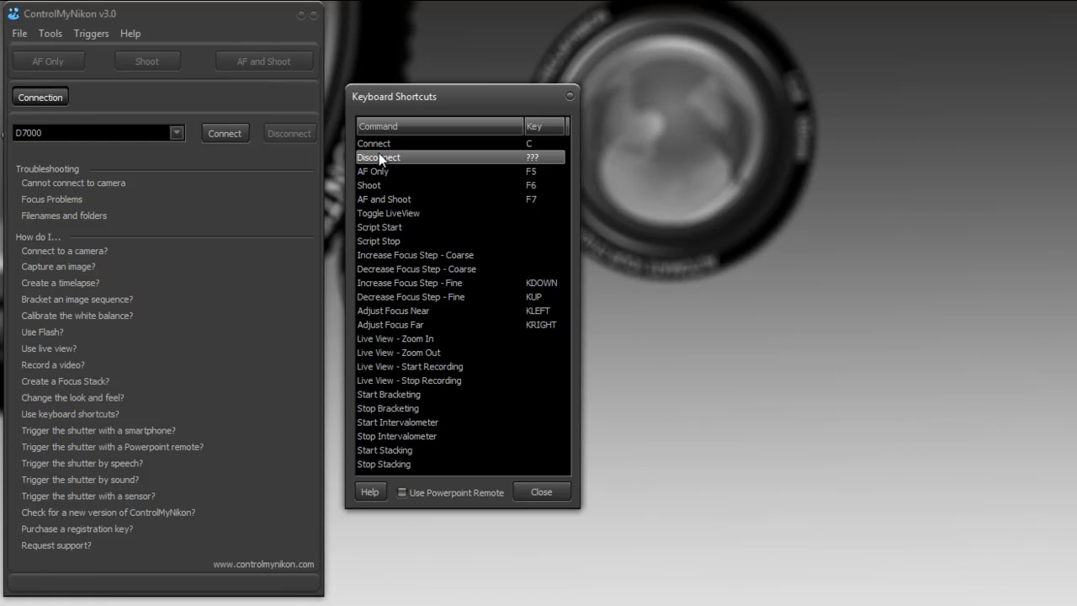
pyautogui.press('d')
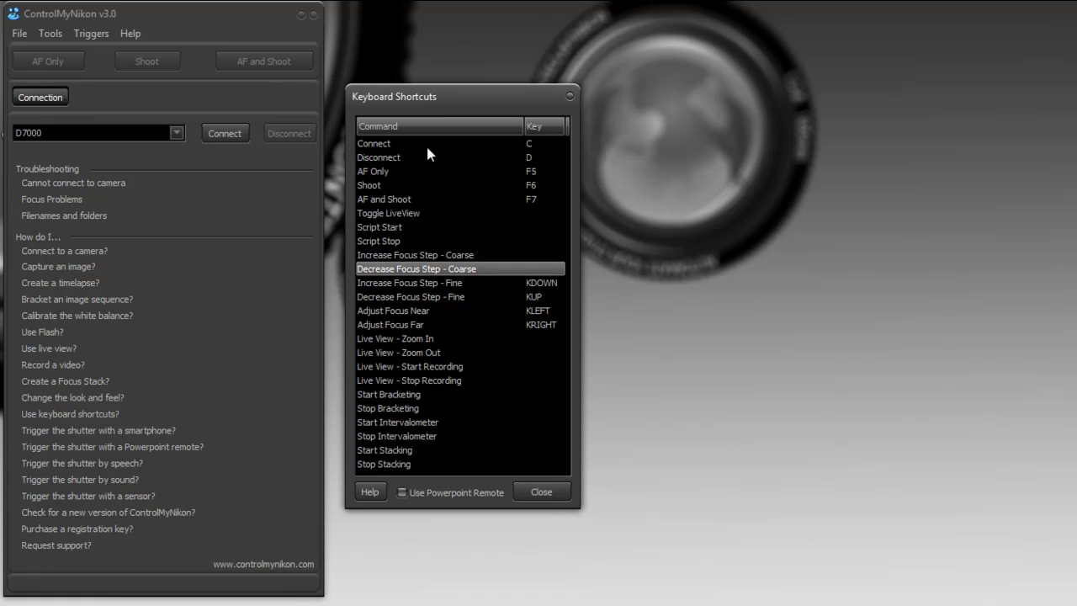
# Step: Close the Keyboard Shortcuts dialog to return to the main window
pyautogui.click(541, 492)
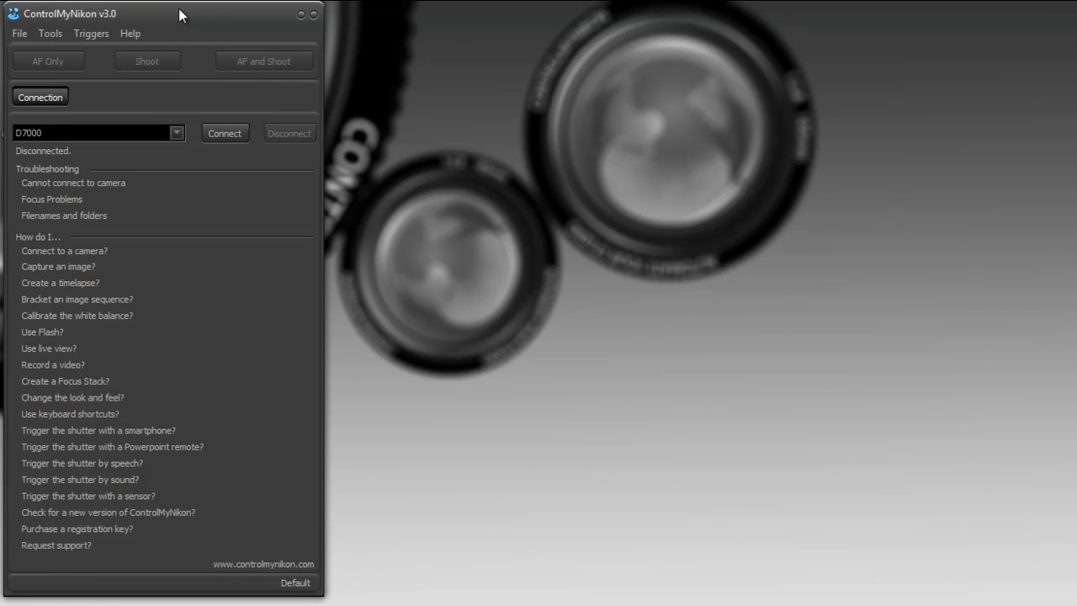
# Step: Reopen Keyboard Shortcuts and clear the Connect and Disconnect key assignments
pyautogui.click(91, 33)
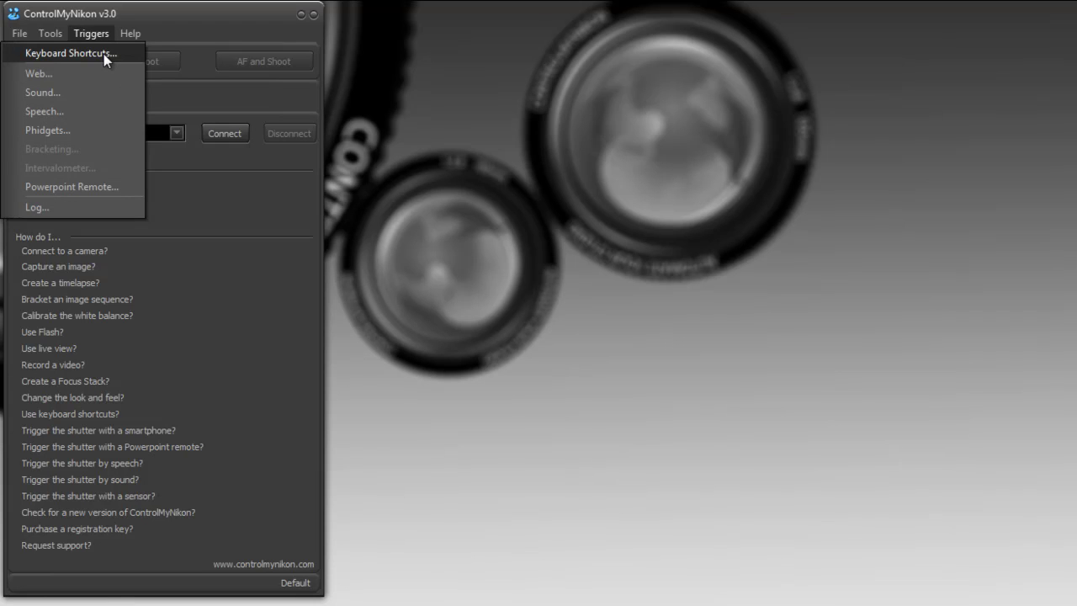
pyautogui.click(104, 53)
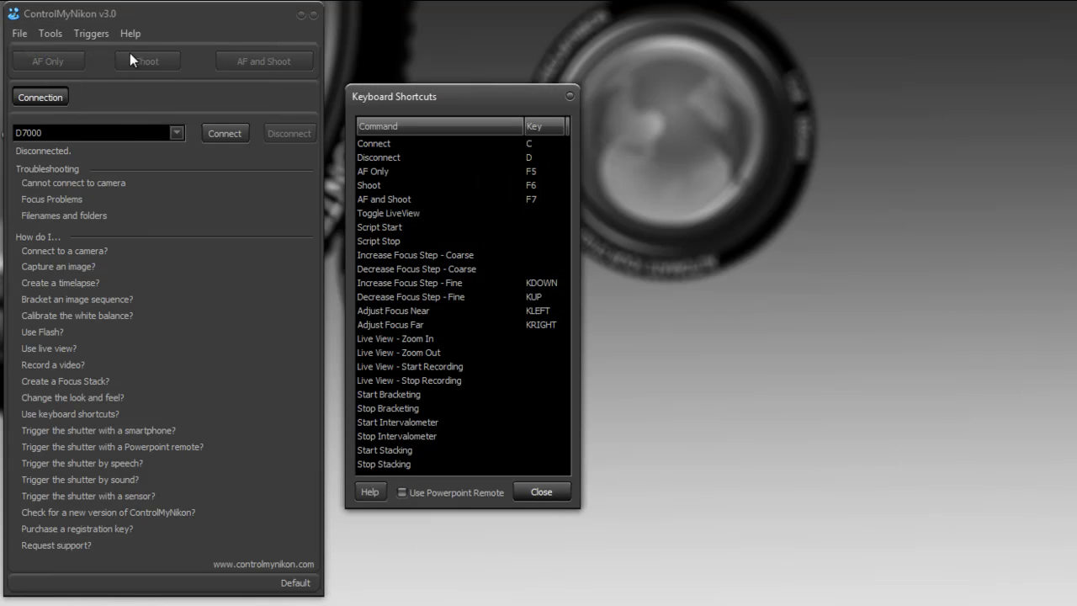
pyautogui.click(506, 144)
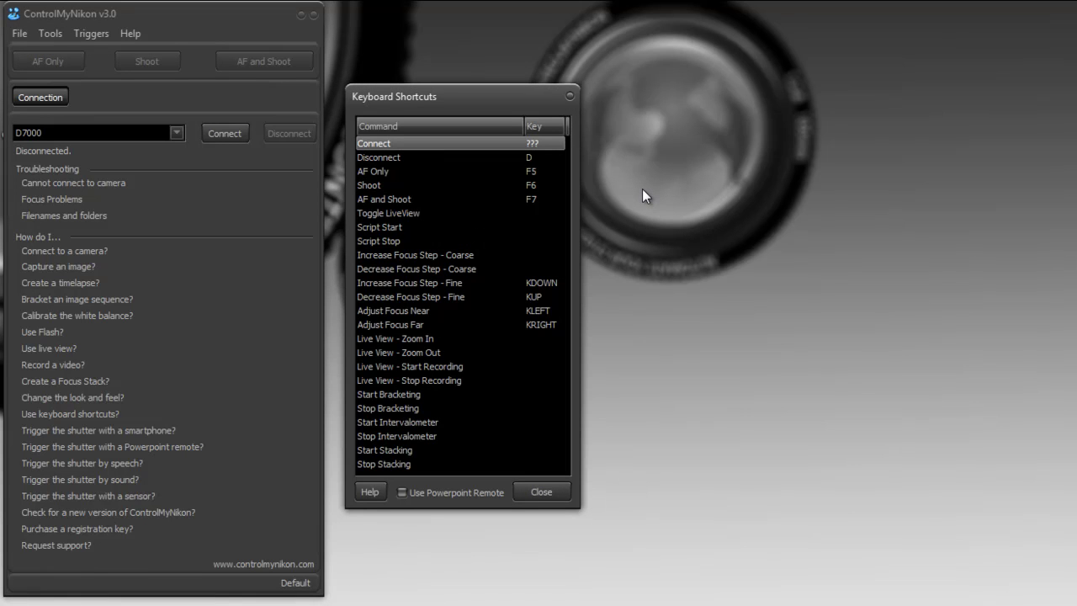
pyautogui.press('Delete')
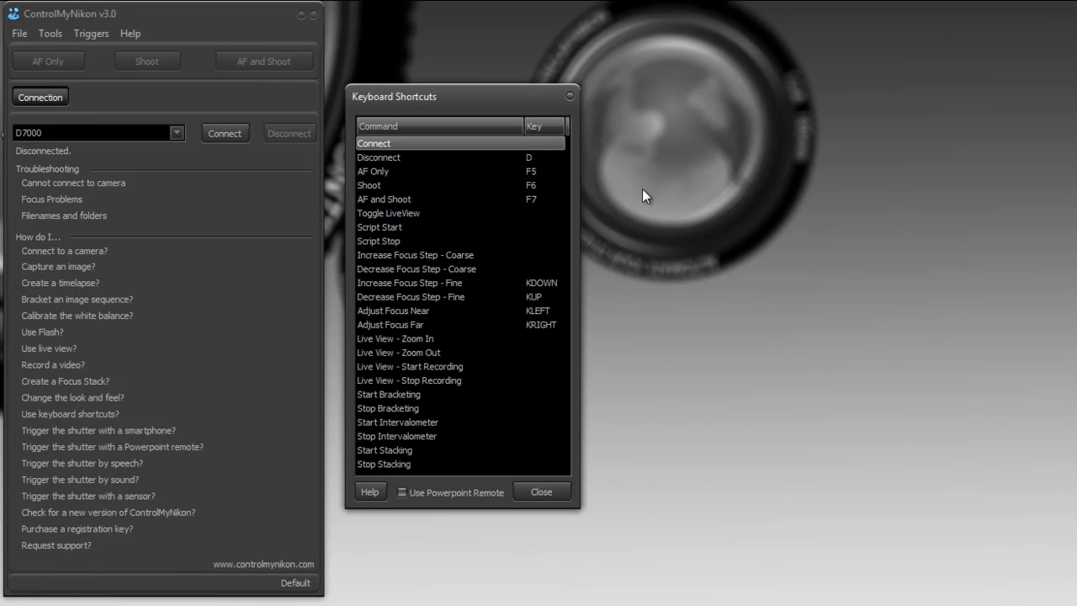
pyautogui.click(517, 158)
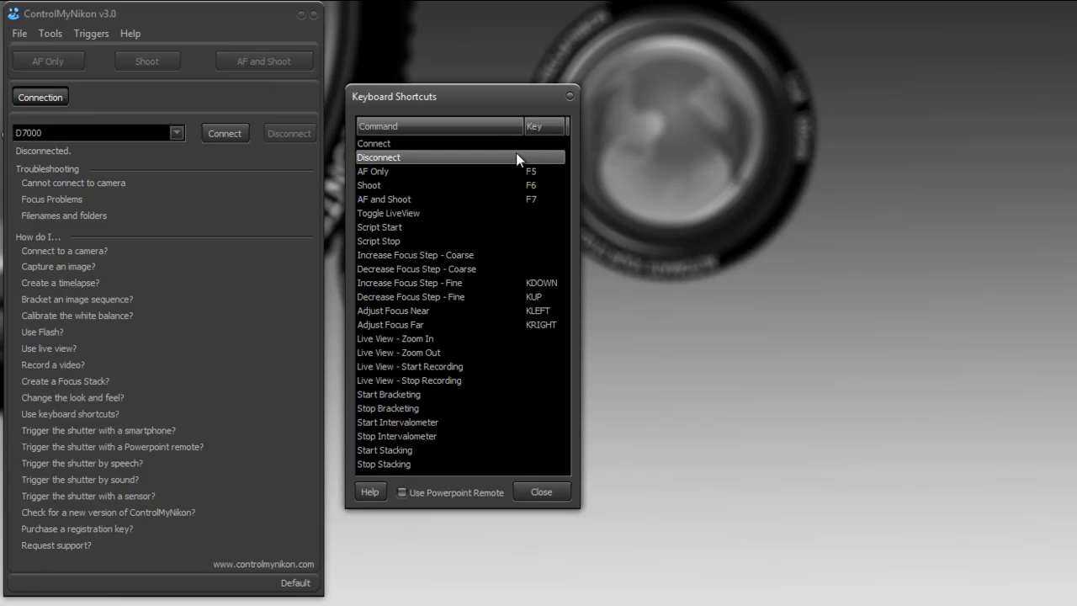
pyautogui.click(947, 452)
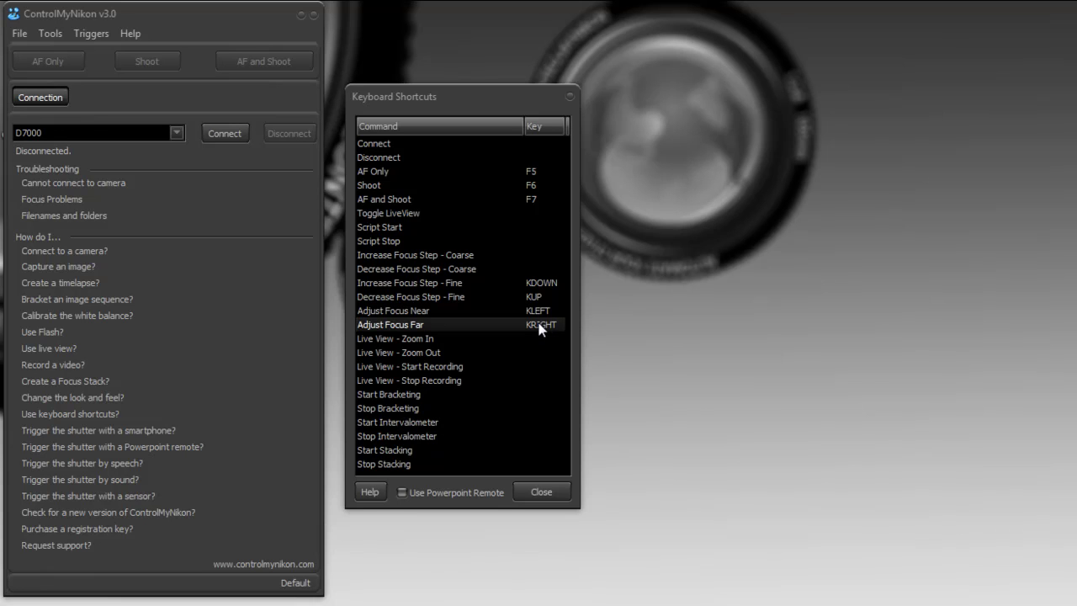
# Step: Connect to the camera, set white balance to Preset 1, and activate the Live View Focus Pad
pyautogui.click(543, 491)
pyautogui.click(224, 132)
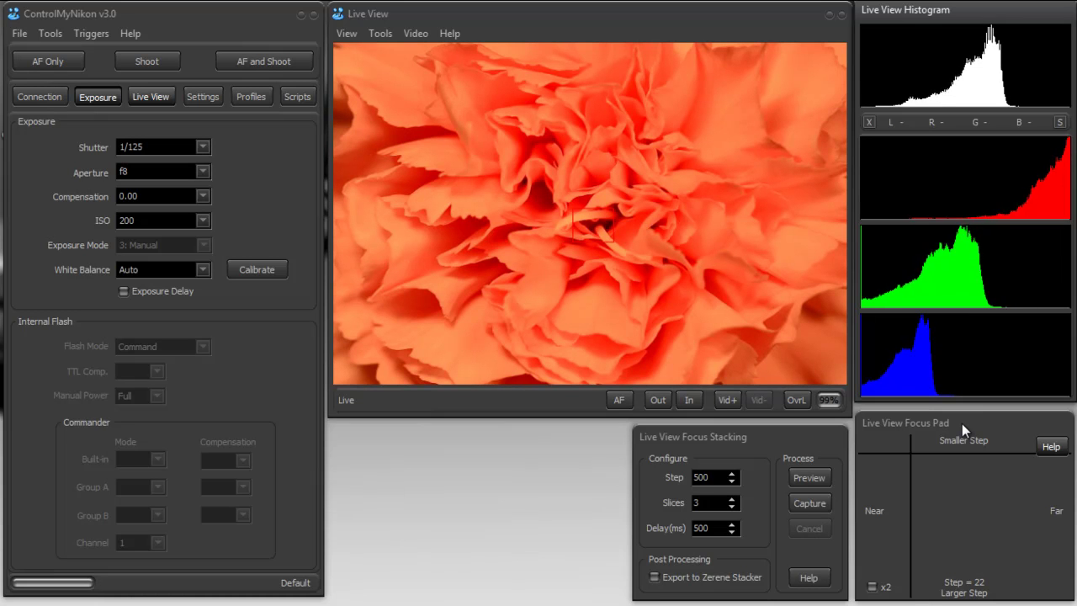
pyautogui.click(186, 269)
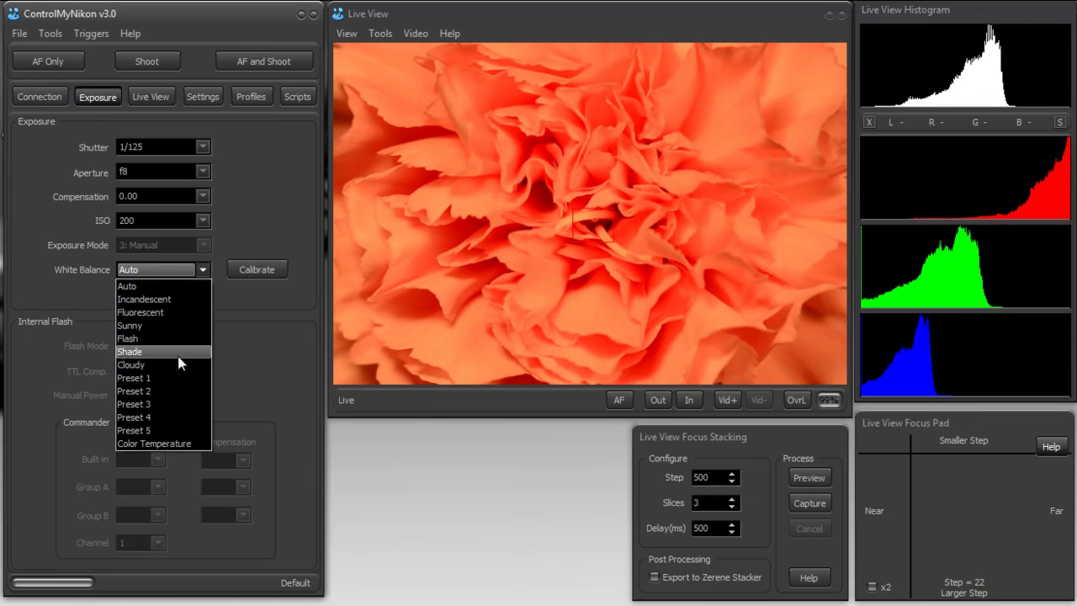
pyautogui.click(177, 379)
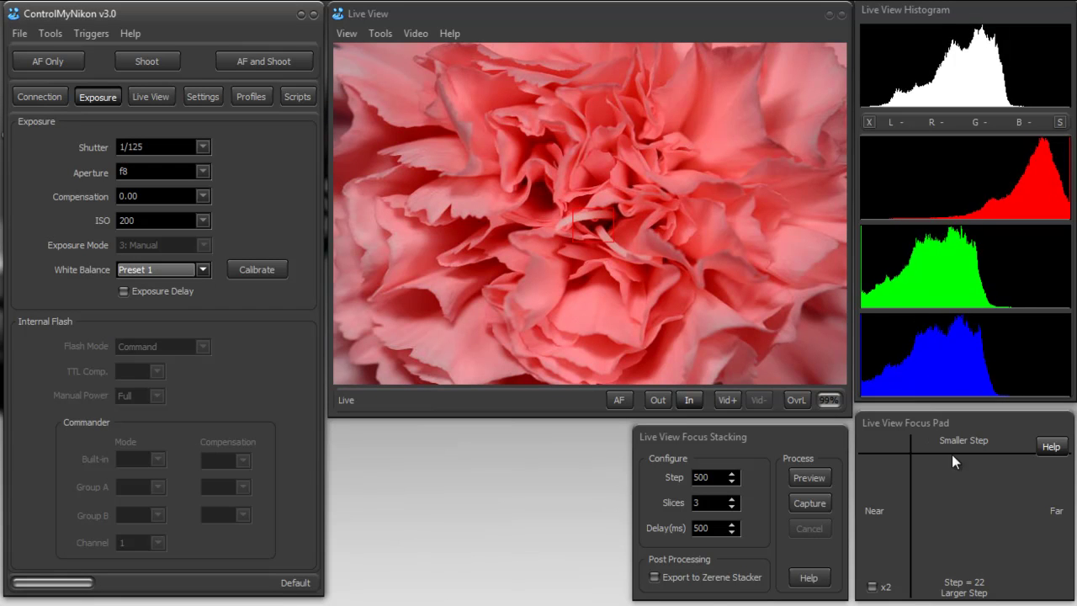
pyautogui.click(948, 423)
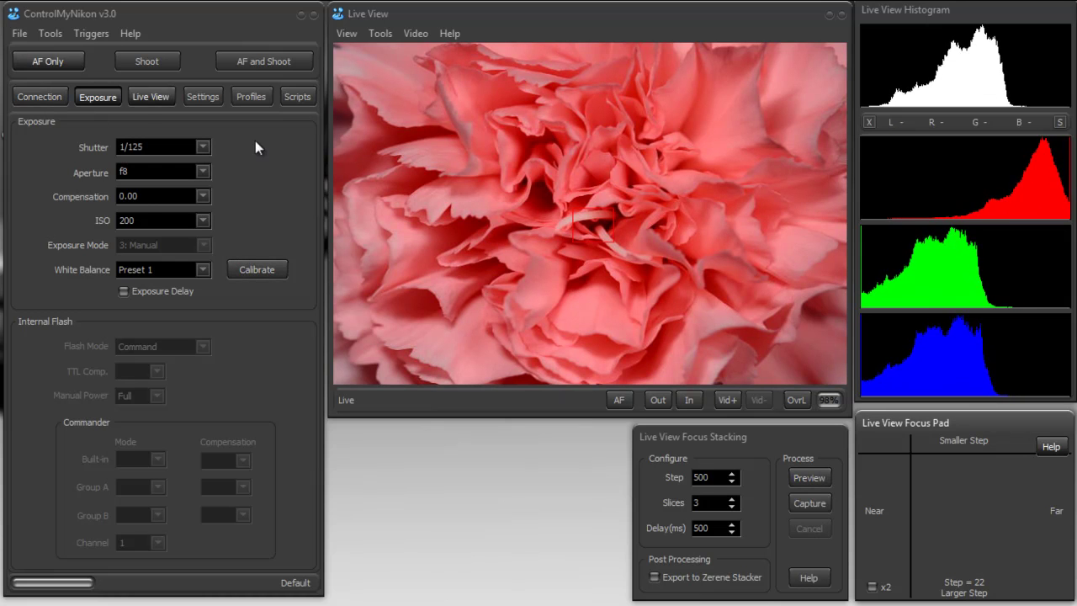
# Step: In Keyboard Shortcuts, map Adjust Focus Near to A and Adjust Focus Far to D
pyautogui.click(84, 32)
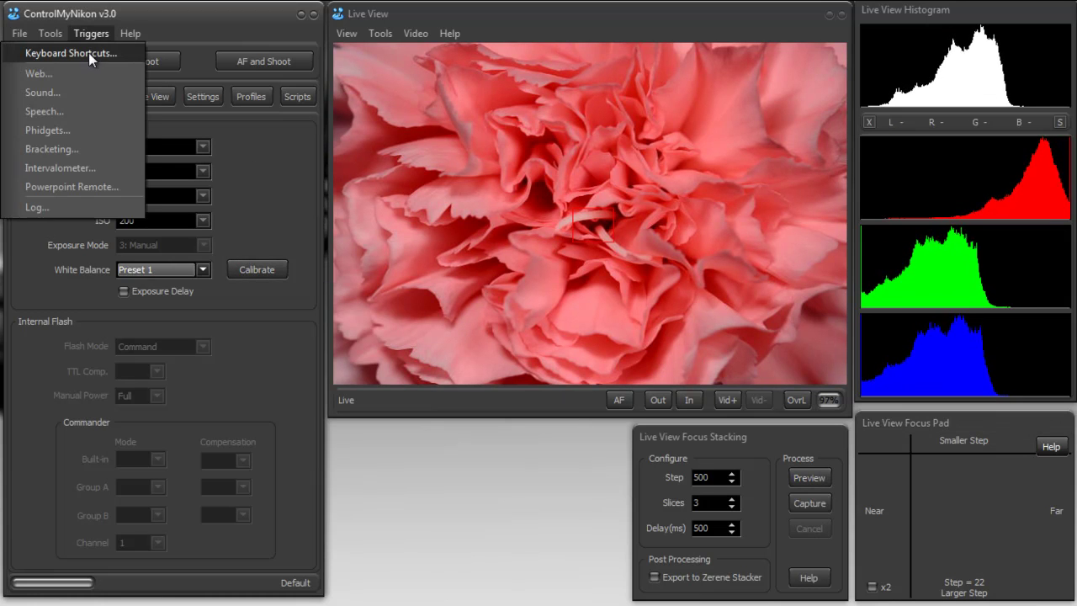
pyautogui.click(88, 52)
pyautogui.click(544, 310)
pyautogui.click(546, 313)
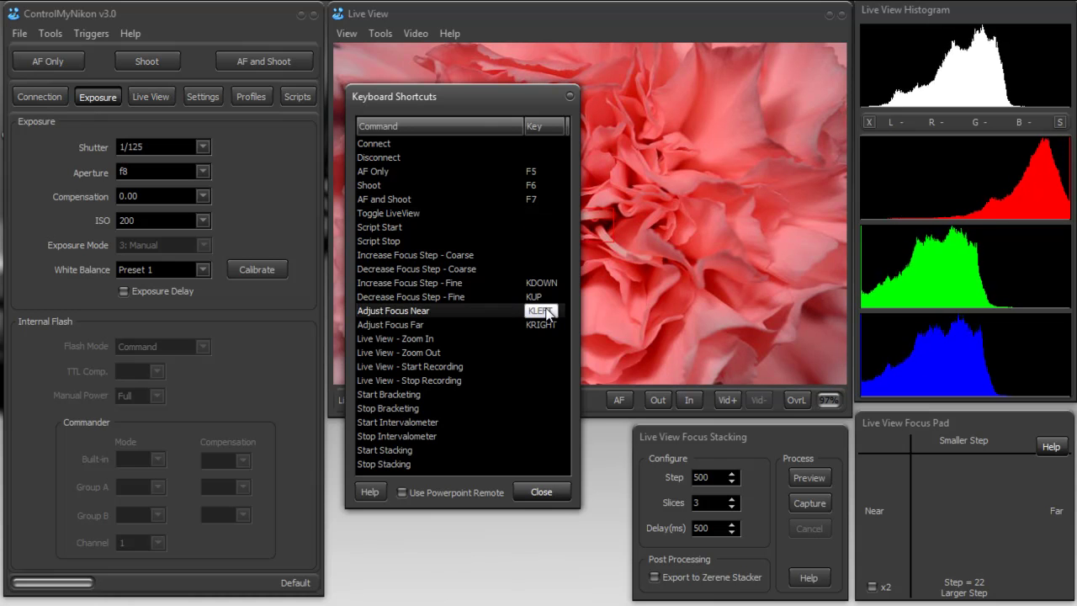
pyautogui.press('Delete')
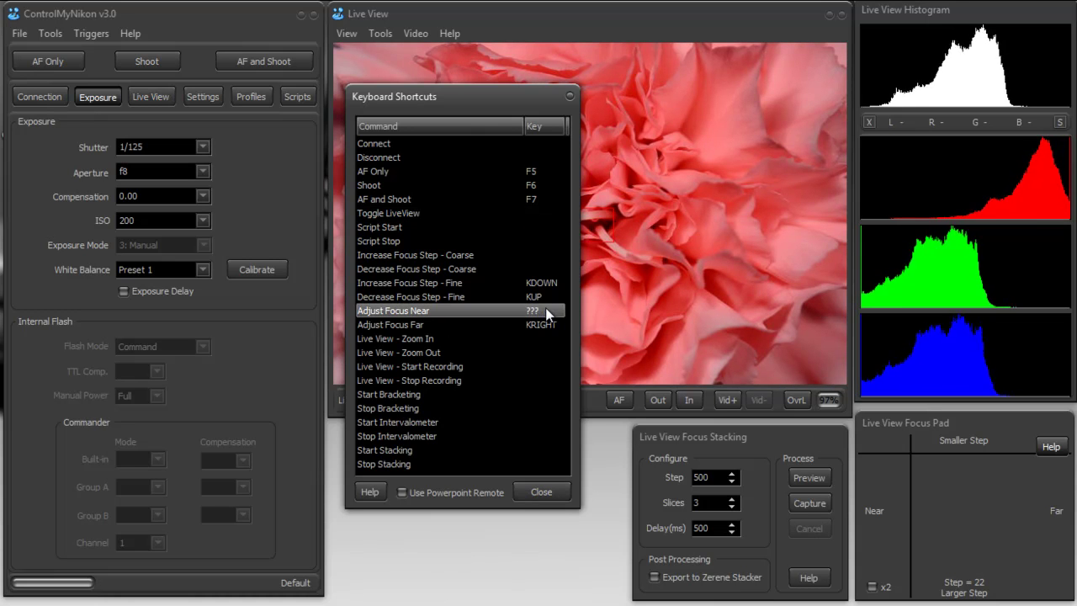
pyautogui.press('a')
pyautogui.click(546, 327)
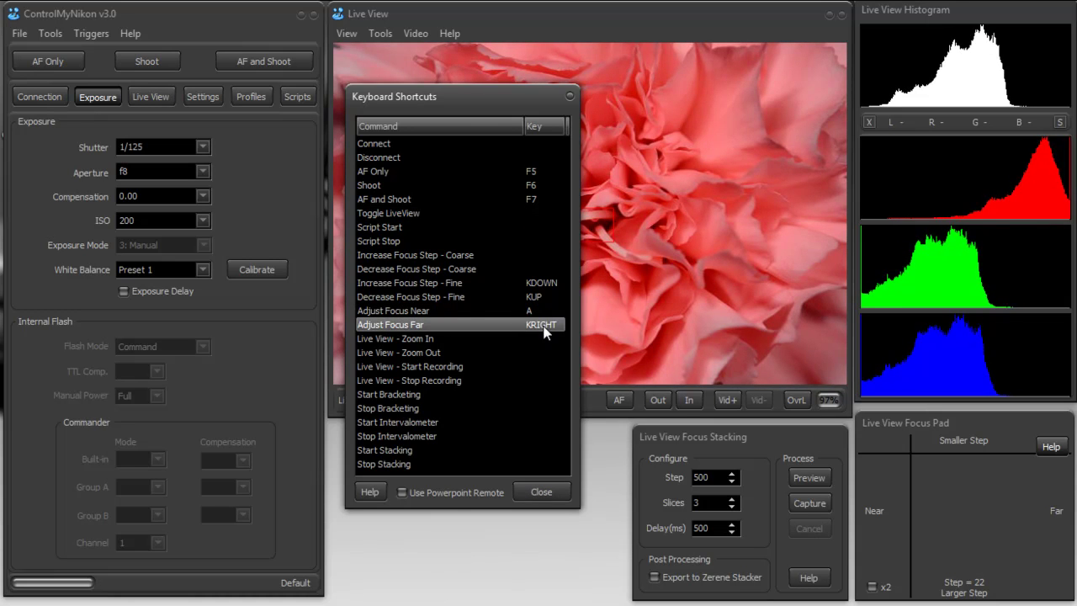
pyautogui.press('Delete')
pyautogui.press('d')
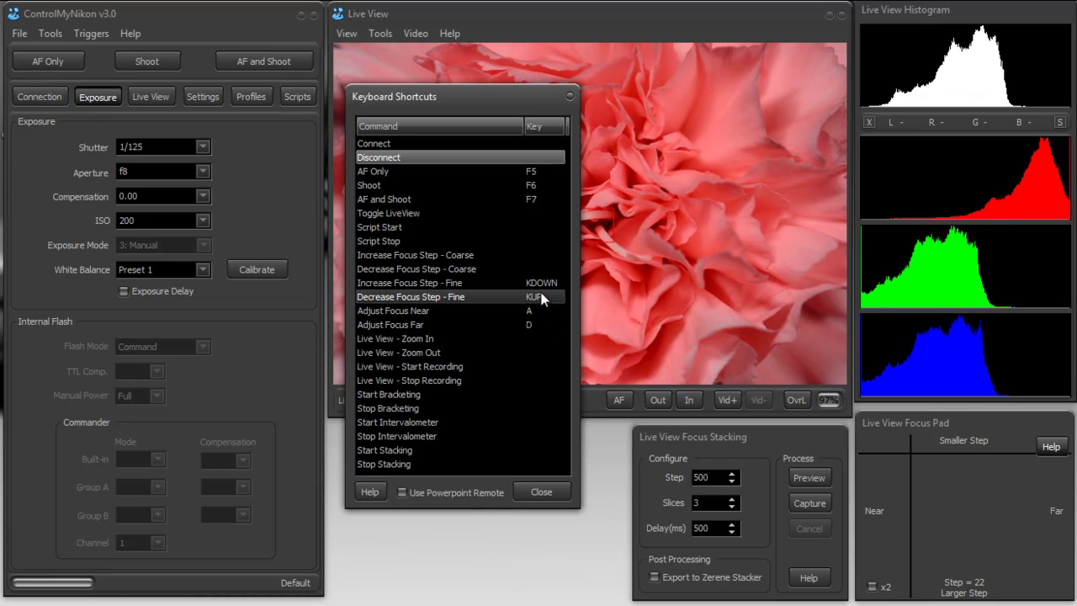
# Step: Map Increase Focus Step - Fine to W and Decrease Focus Step - Fine to S
pyautogui.click(544, 282)
pyautogui.press('Delete')
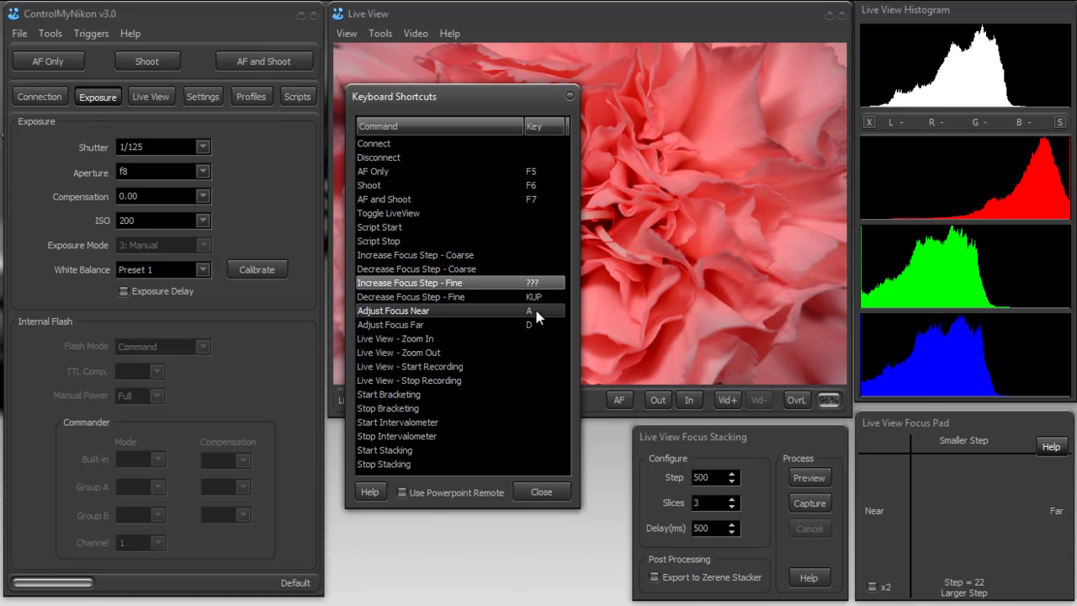
pyautogui.press('w')
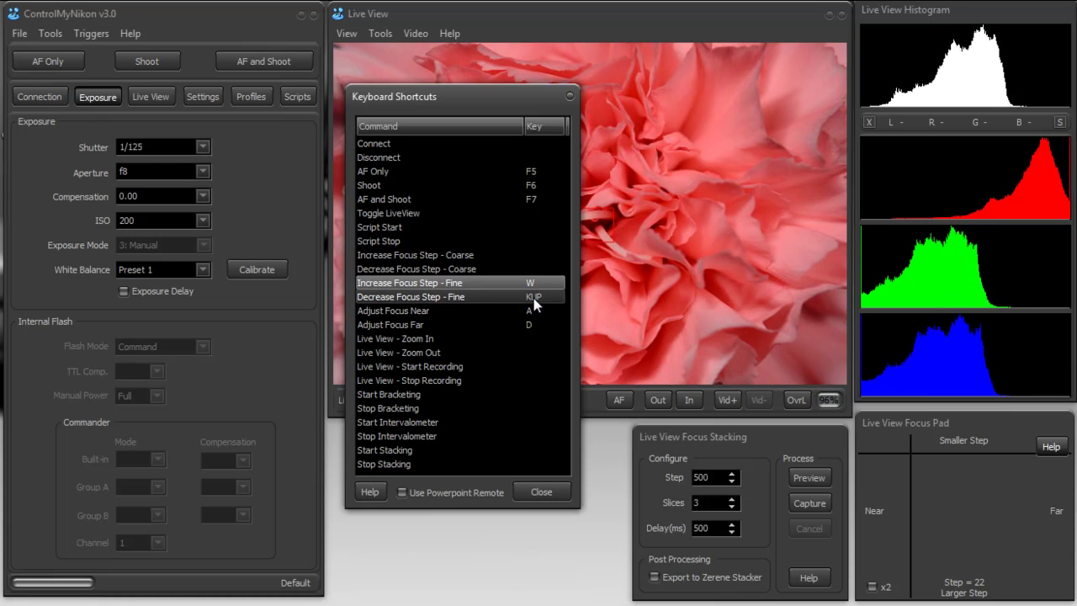
pyautogui.click(534, 297)
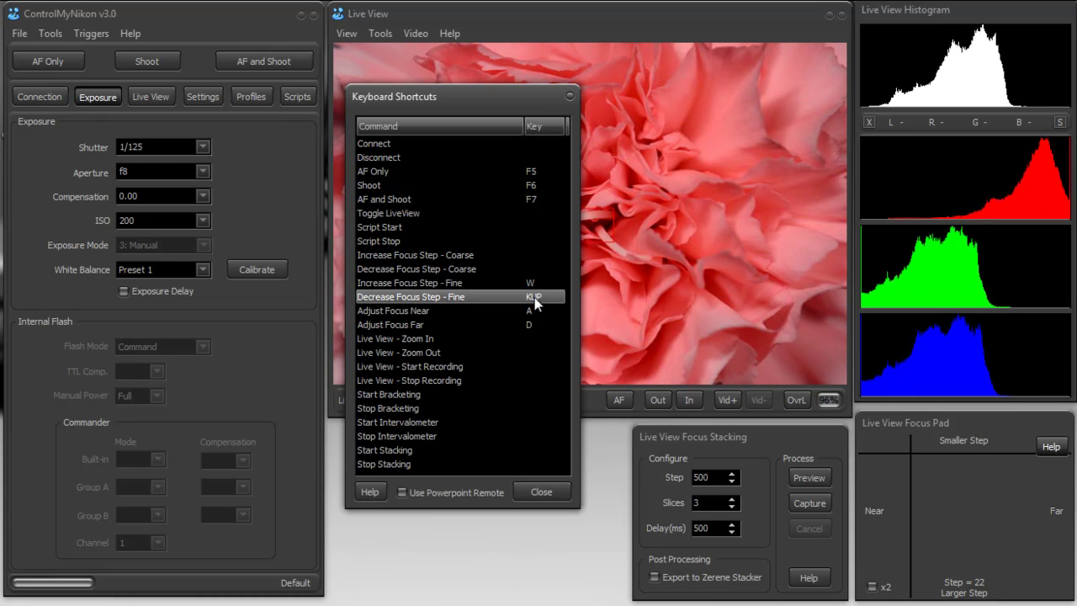
pyautogui.press('s')
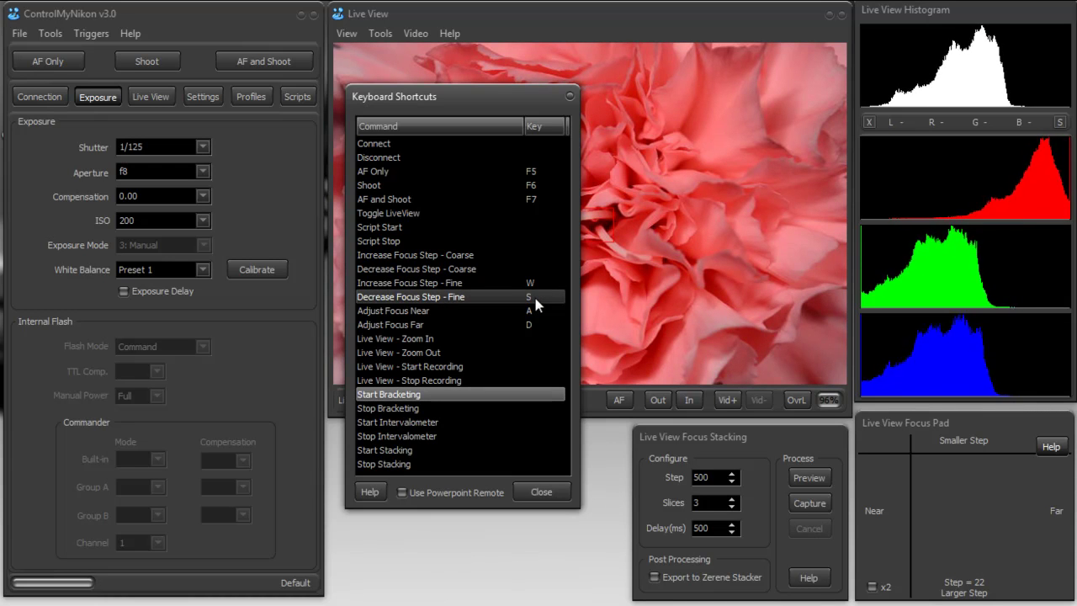
pyautogui.click(532, 285)
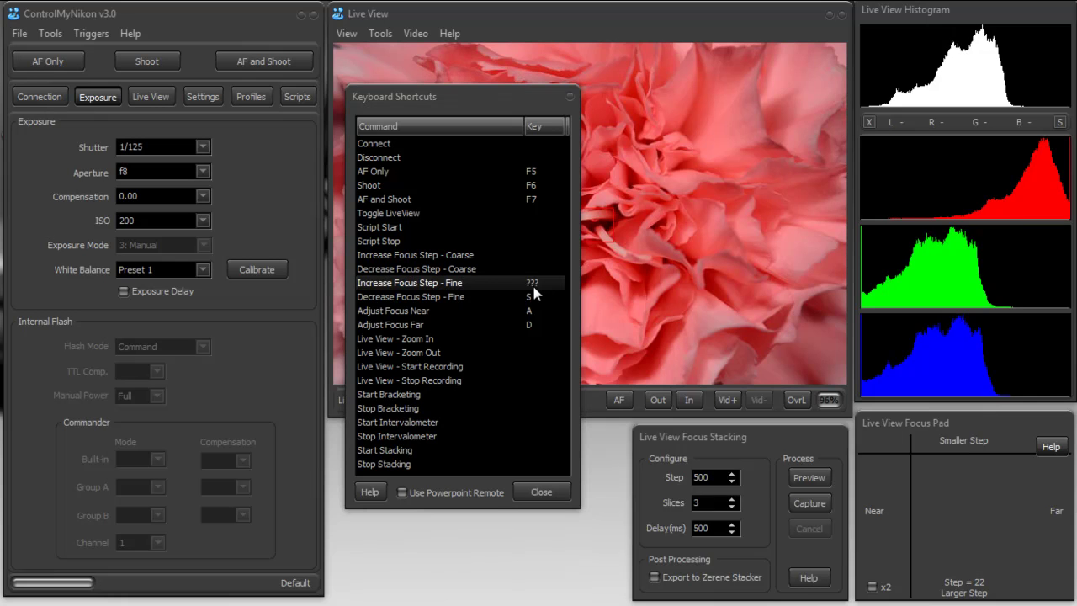
# Step: Dismiss the duplicate-key warning and give Increase Focus Step - Fine the S key, leaving Decrease on W
pyautogui.press('s')
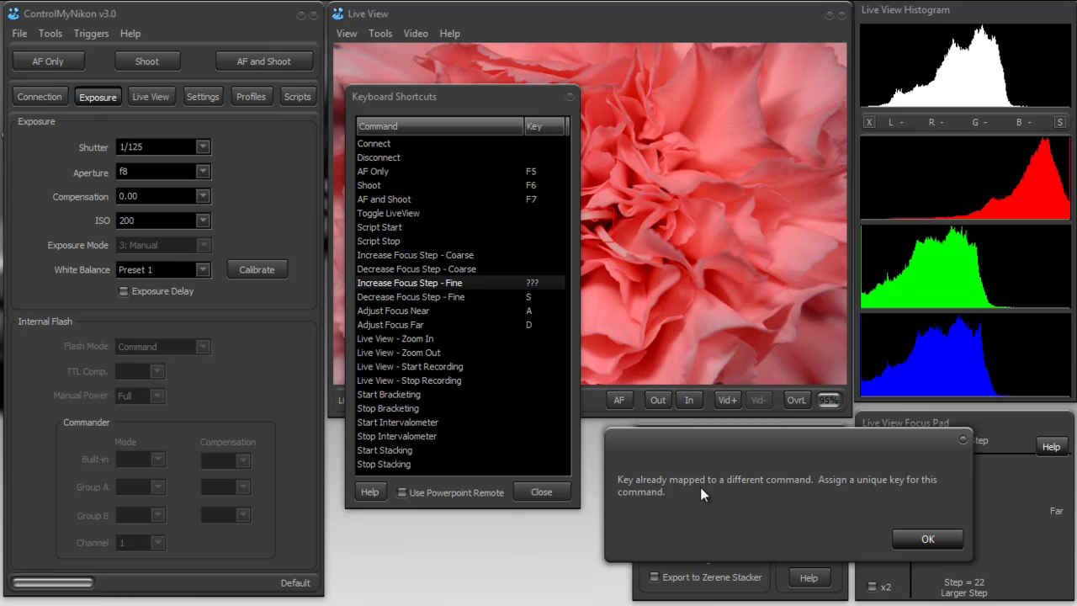
pyautogui.click(920, 542)
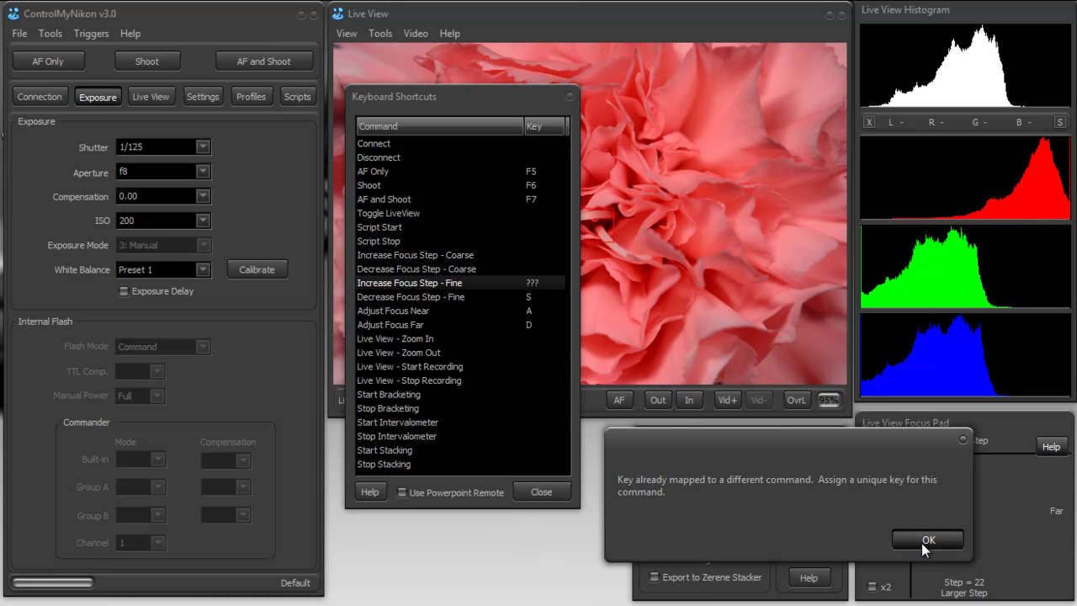
pyautogui.click(534, 296)
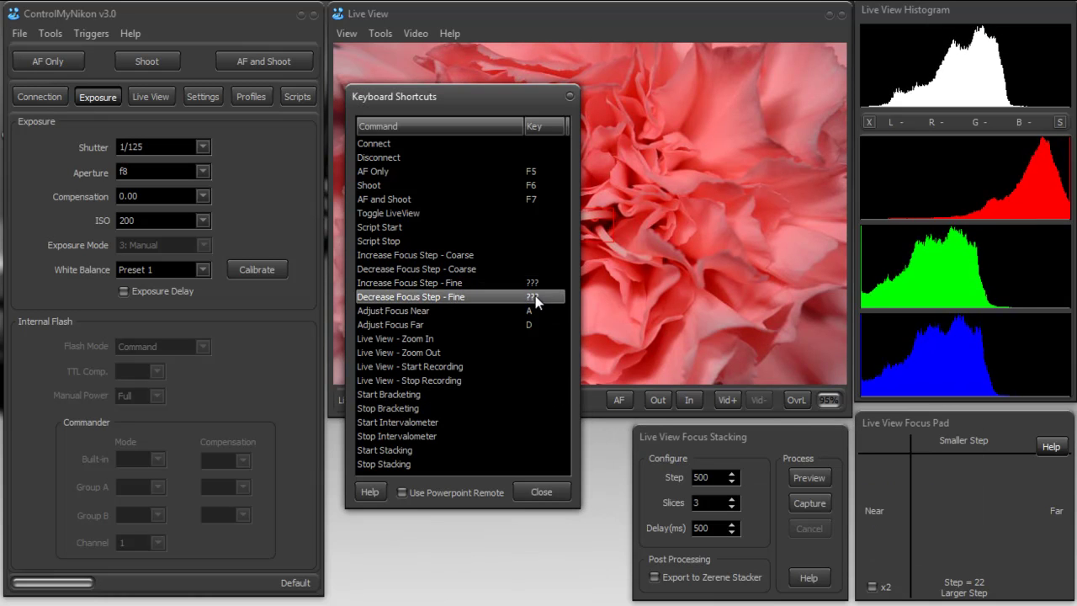
pyautogui.click(527, 280)
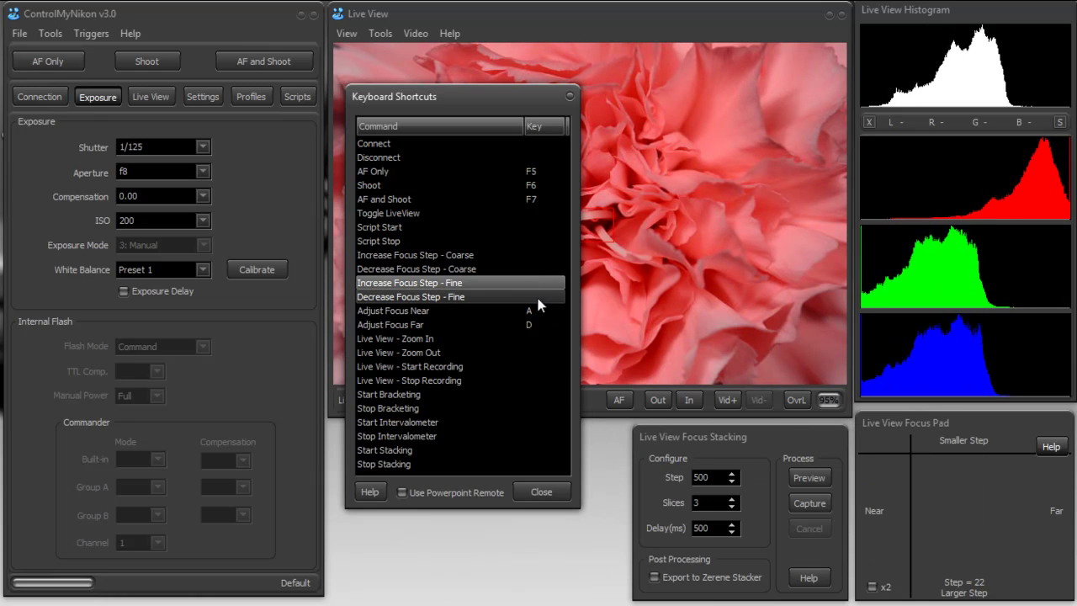
pyautogui.click(513, 299)
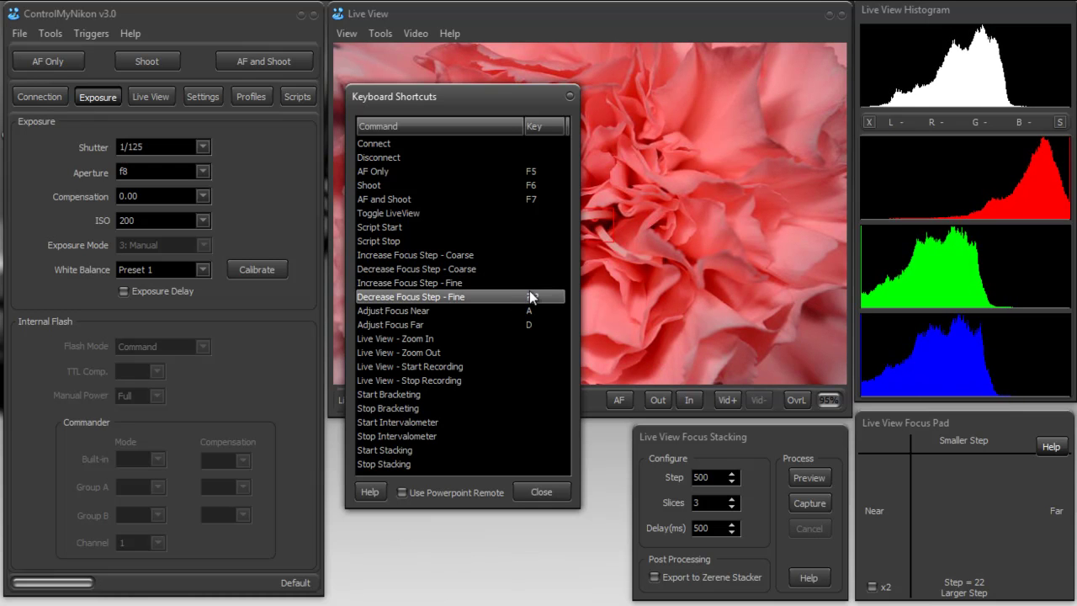
pyautogui.click(520, 284)
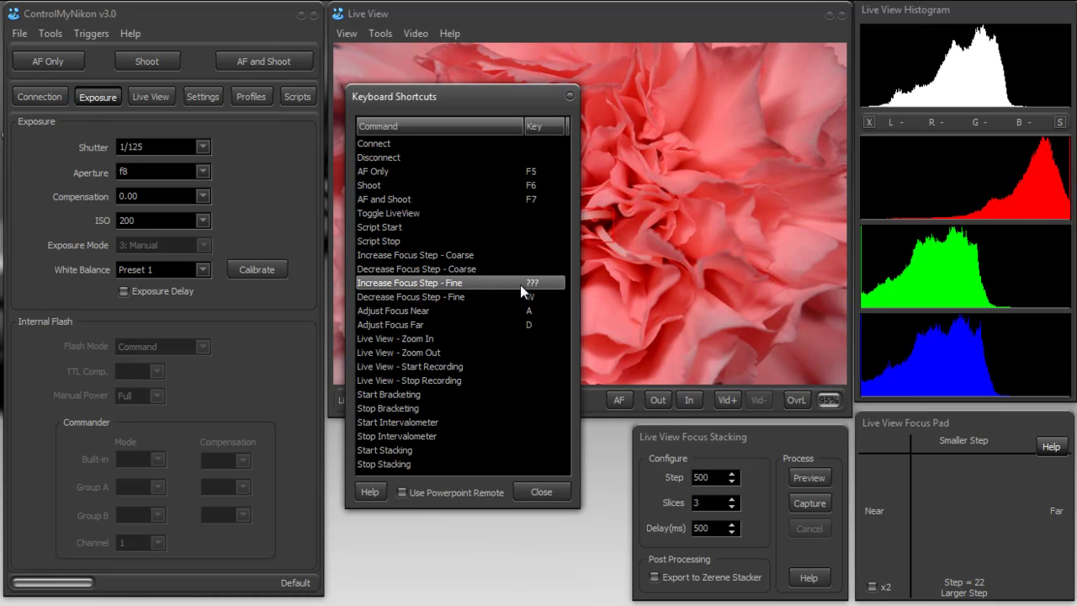
pyautogui.press('s')
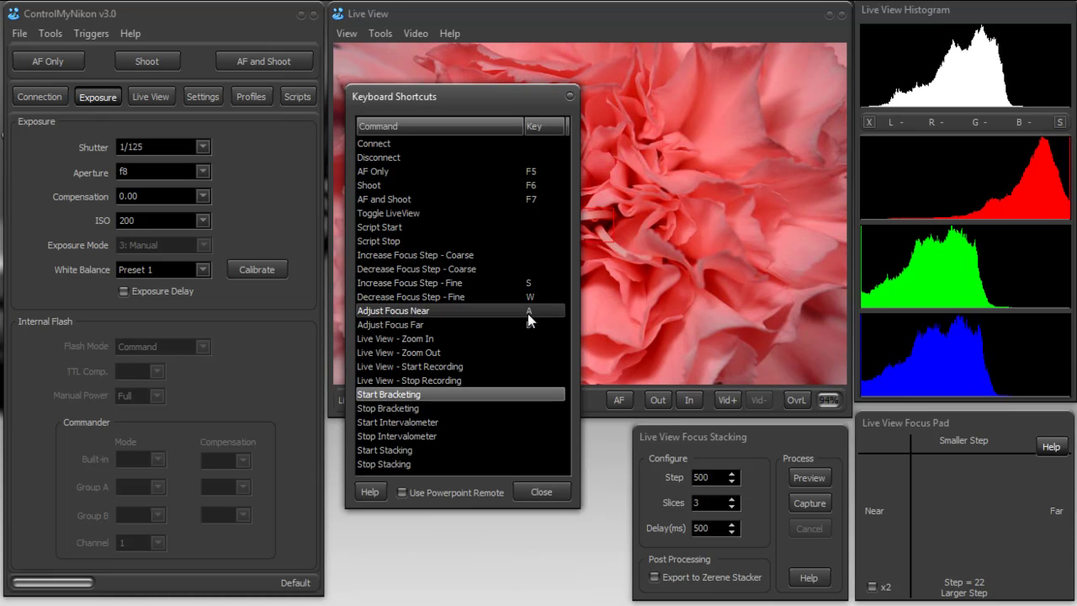
# Step: Test the A/D and W/S focus keys in Live View until the step reads 47, then autofocus on the flower
pyautogui.click(541, 492)
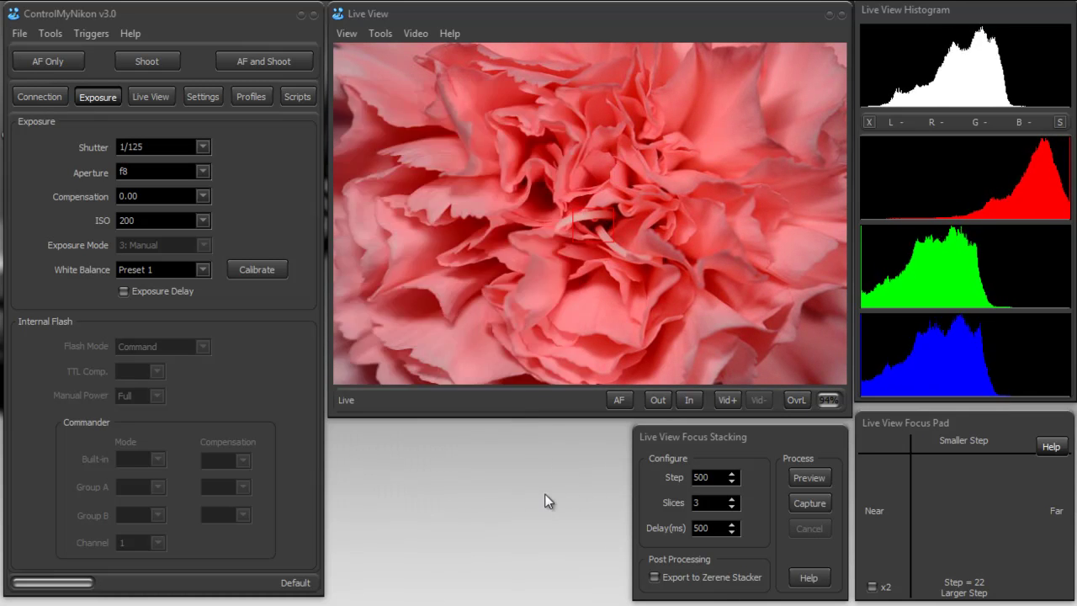
pyautogui.click(929, 422)
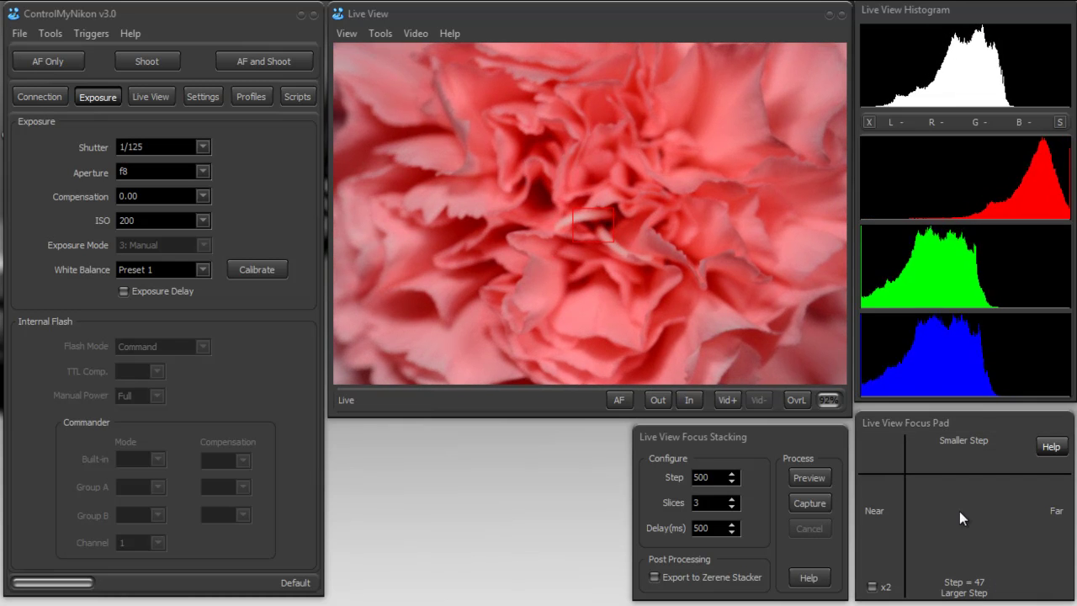
pyautogui.click(619, 400)
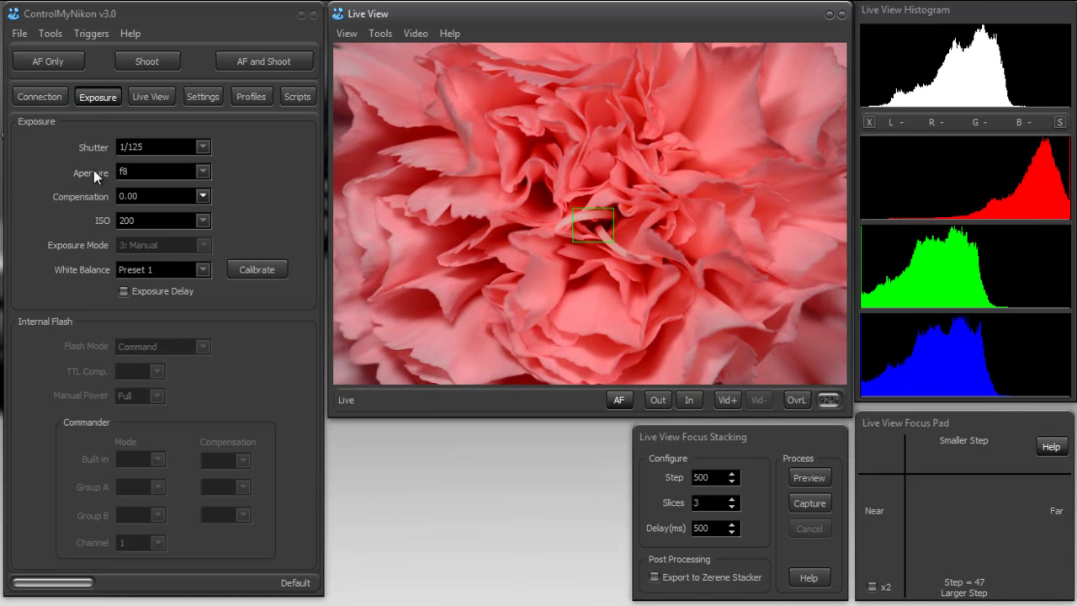
pyautogui.click(86, 34)
# Step: Reopen the Keyboard Shortcuts dialog from the Triggers menu
pyautogui.click(89, 53)
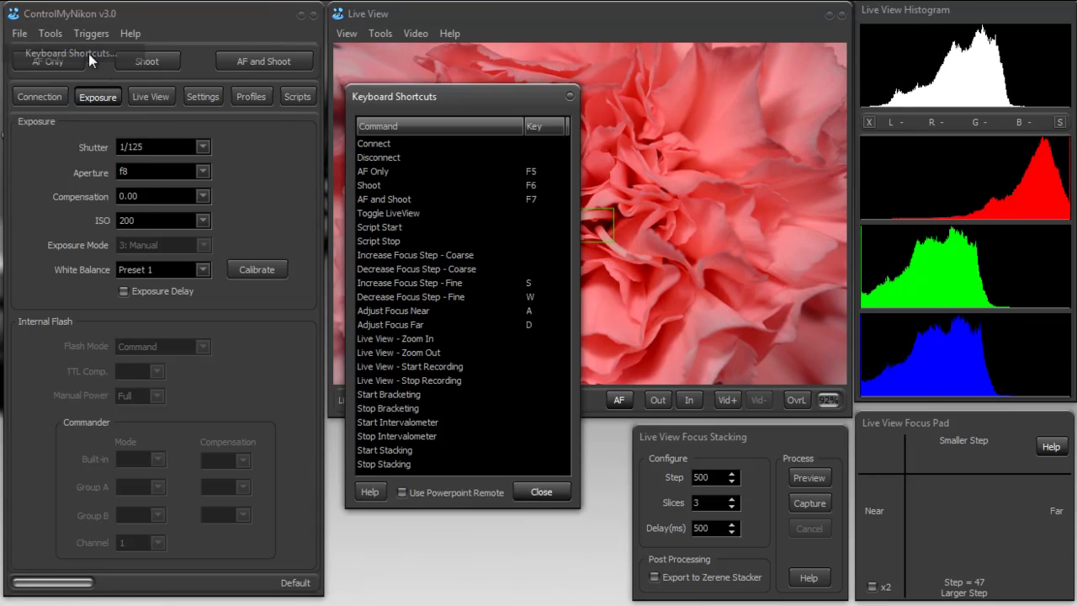